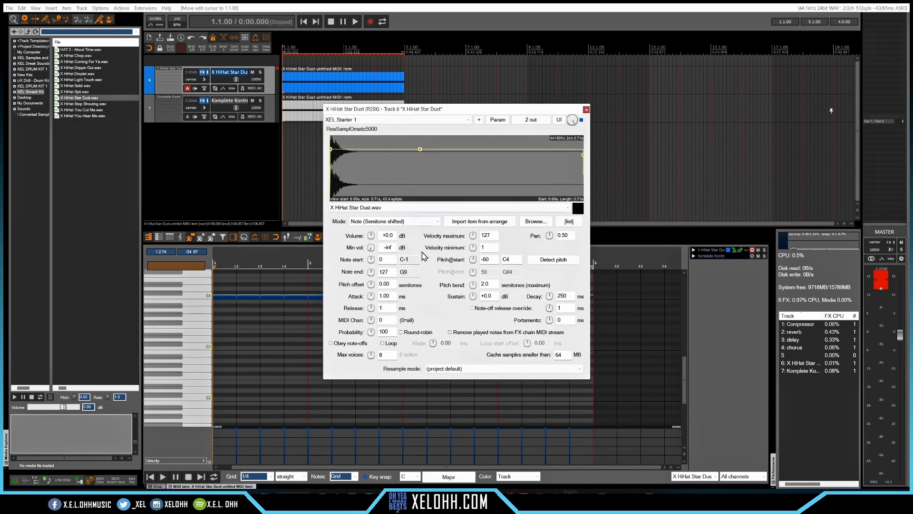
- Audition the X HiHat Star Dust sample and check the Komplete Kontrol sampler on track 7
{"action": "left_click", "coordinate": [577, 208]}
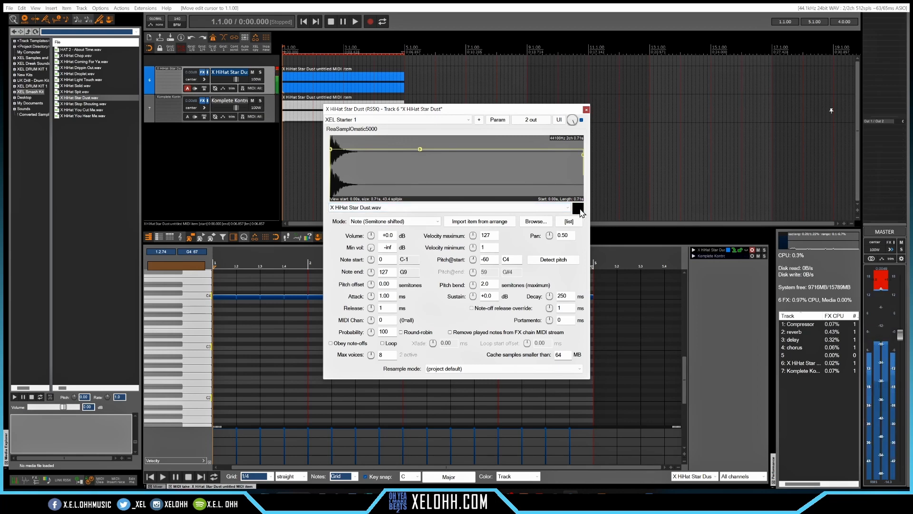
{"action": "left_click", "coordinate": [202, 100]}
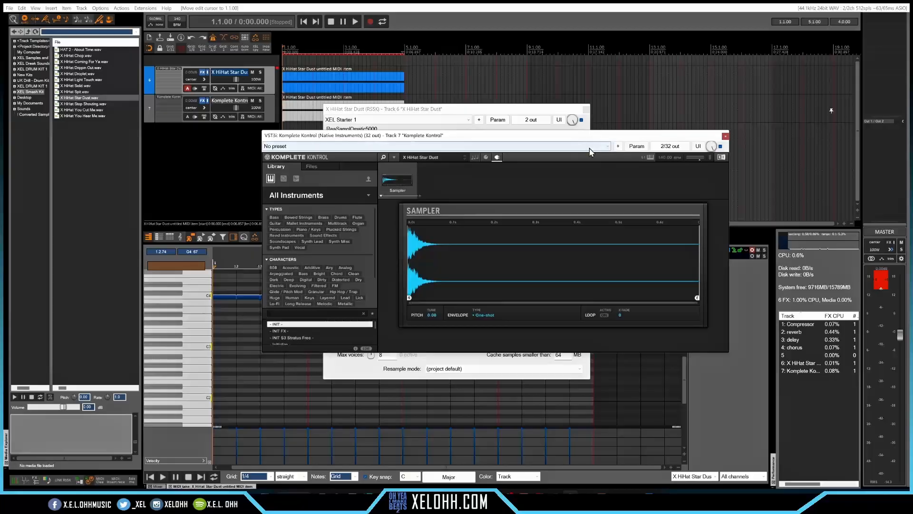
{"action": "left_click", "coordinate": [724, 136]}
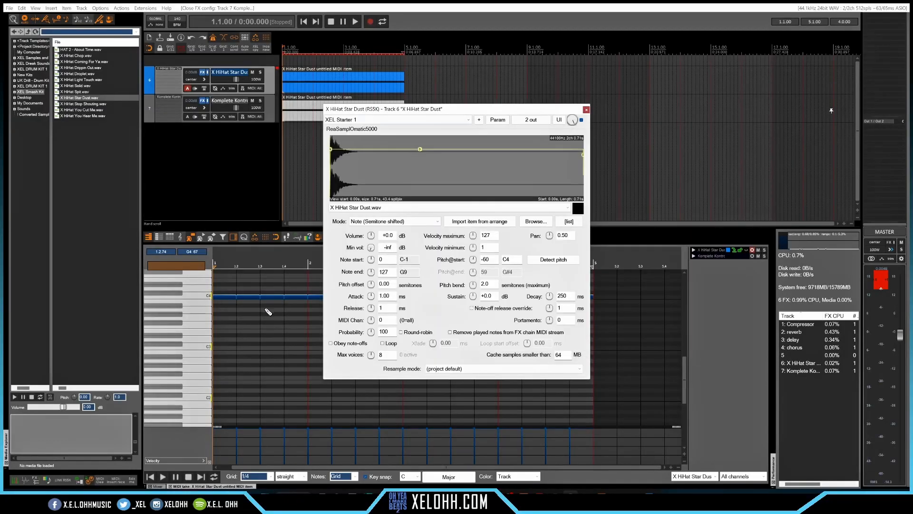
- Close the ReaSamplOmatic5000 window and play back the unpanned hi-hat pattern
{"action": "left_click", "coordinate": [586, 109]}
{"action": "key", "text": "space"}
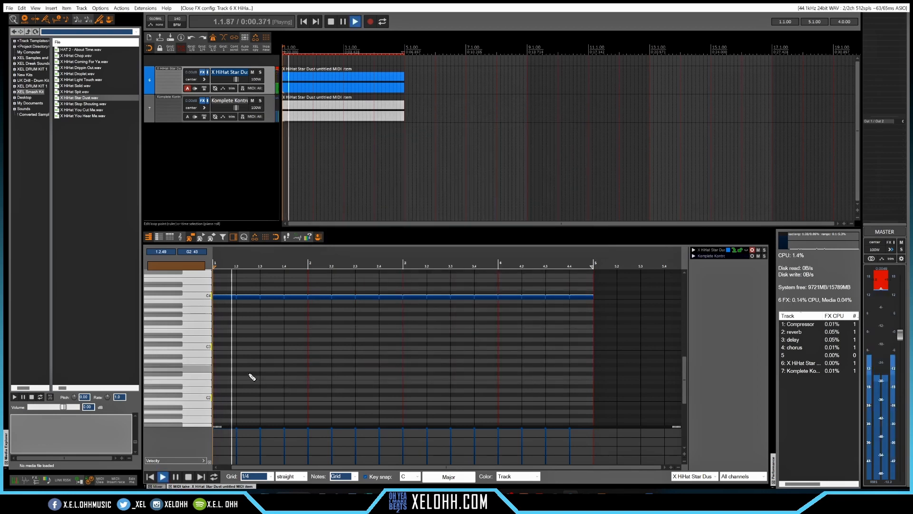
{"action": "key", "text": "space"}
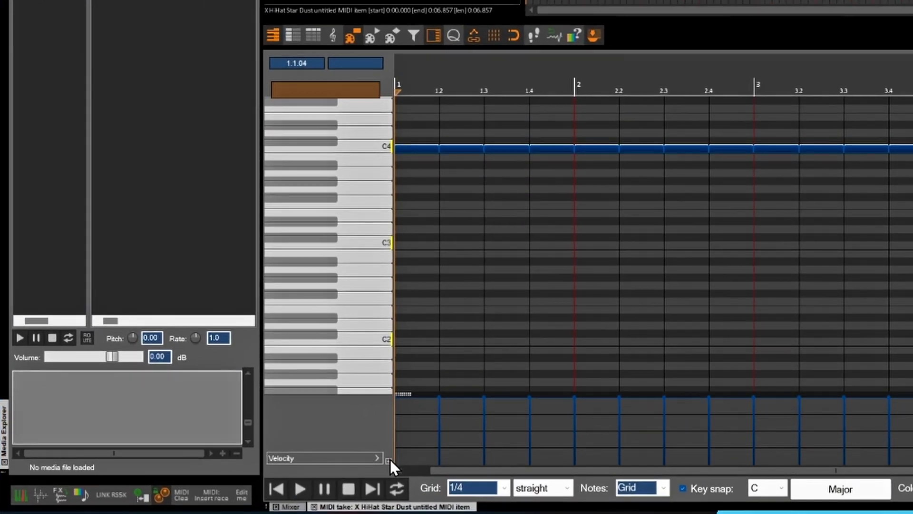
- Add a second controller lane above Velocity in the MIDI editor and set it to 10 Pan Position MSB
{"action": "left_click", "coordinate": [388, 460]}
{"action": "left_click", "coordinate": [377, 384]}
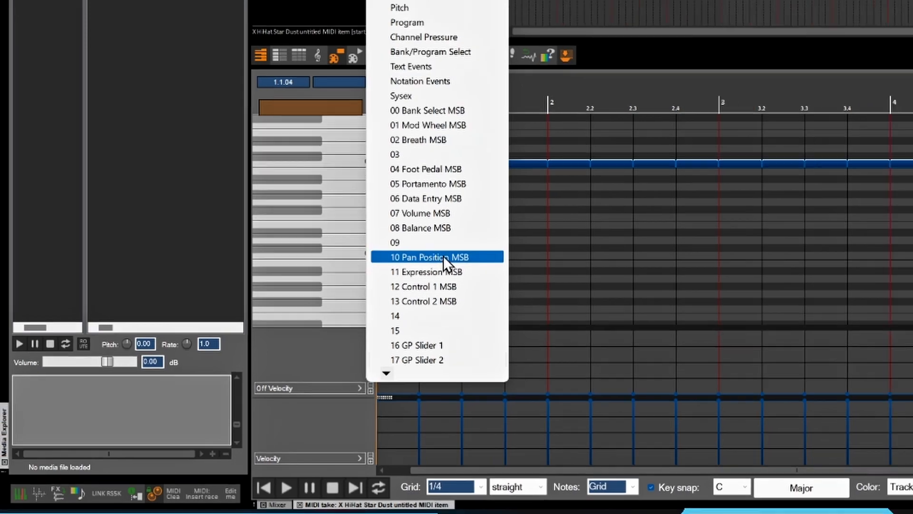
{"action": "left_click", "coordinate": [464, 247]}
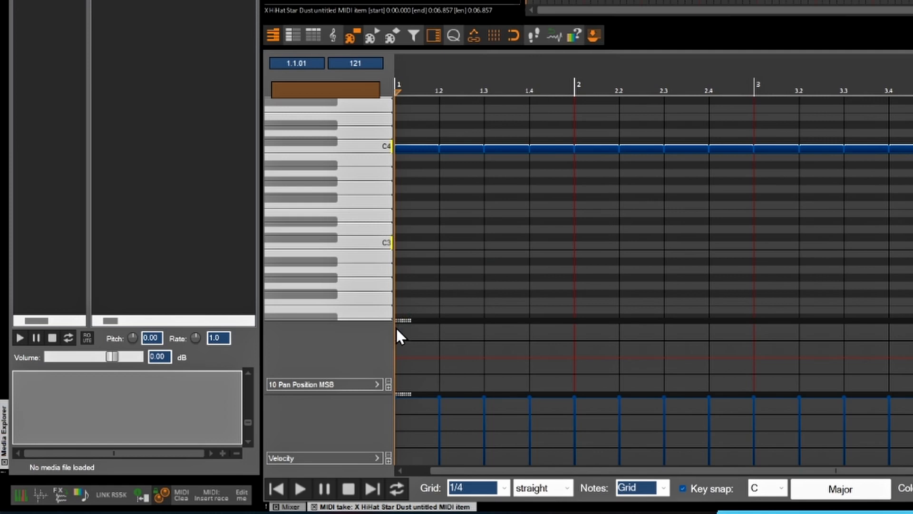
- Alternate the pan lane between high (about 124) and low values from bar 1, switching at 2, 3, 3.3, 4, 4.2, 4.3 and 4.4, and play it
{"action": "left_click", "coordinate": [395, 326]}
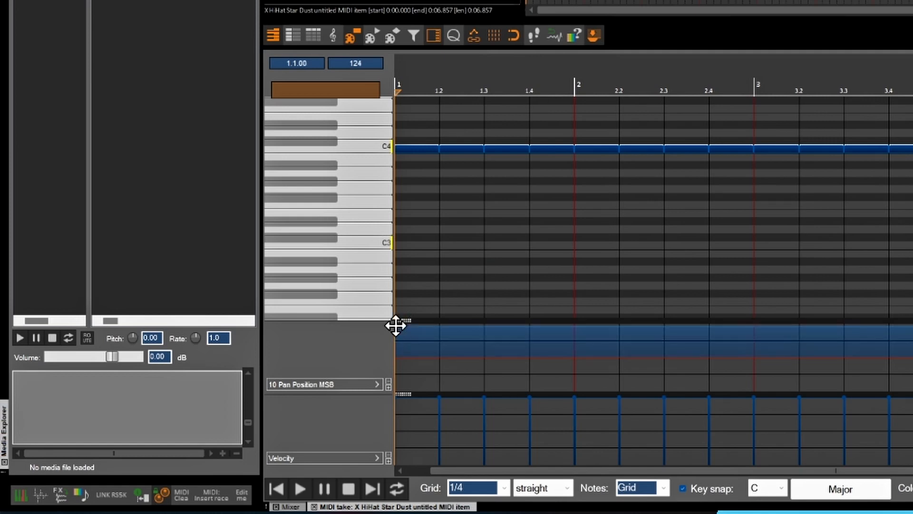
{"action": "left_click", "coordinate": [575, 389], "text": "shift"}
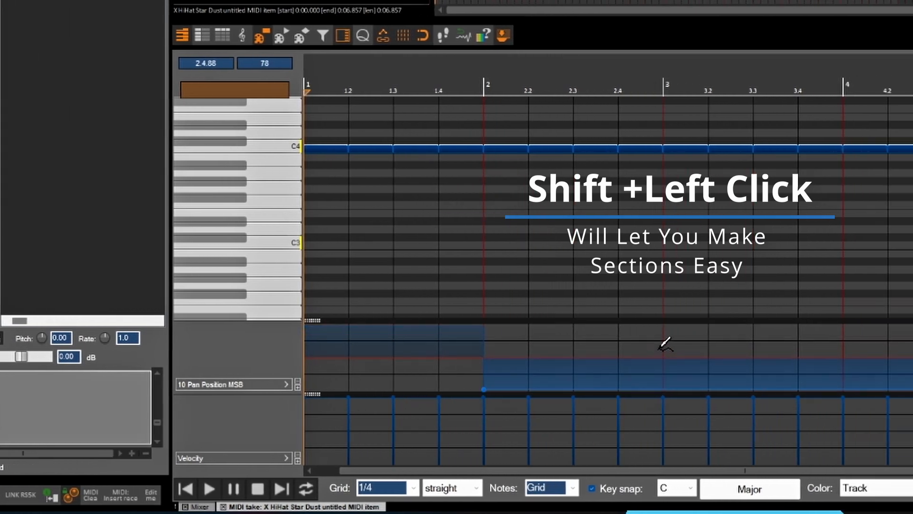
{"action": "left_click", "coordinate": [666, 327], "text": "shift"}
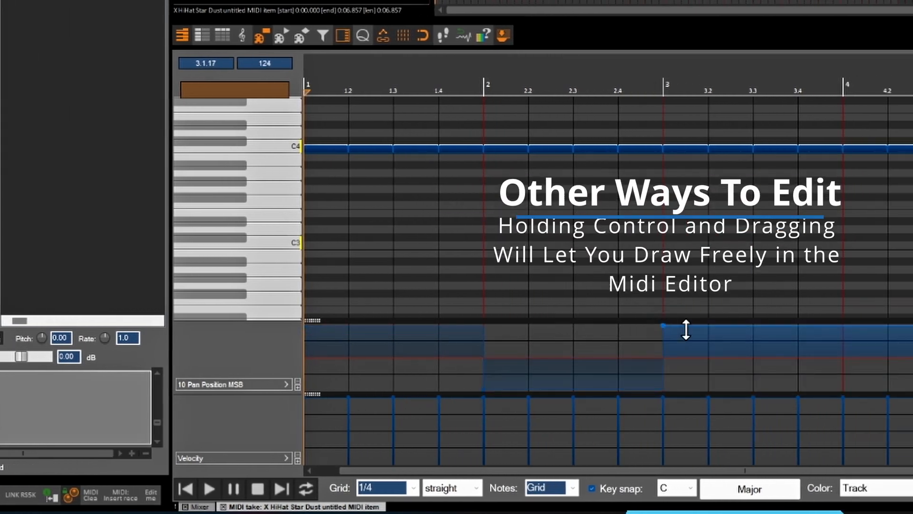
{"action": "left_click", "coordinate": [754, 389], "text": "shift"}
{"action": "left_click", "coordinate": [842, 327], "text": "shift"}
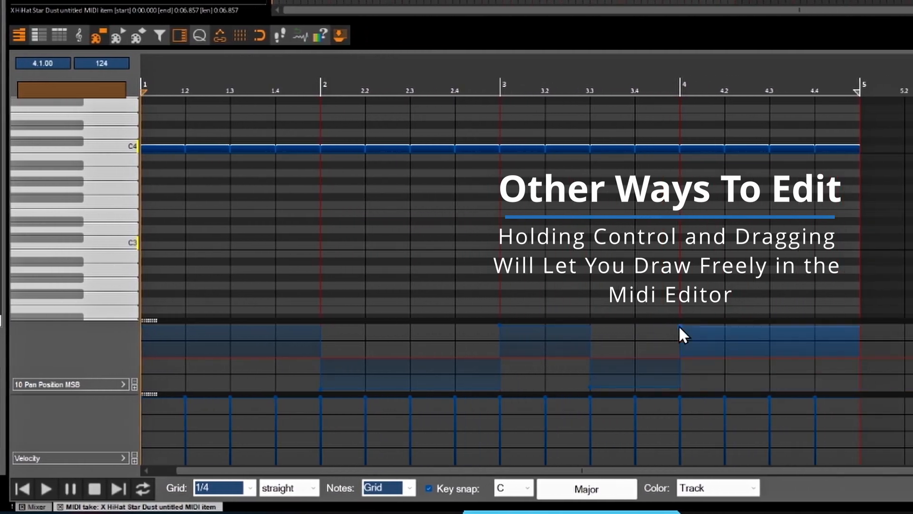
{"action": "left_click", "coordinate": [725, 389], "text": "shift"}
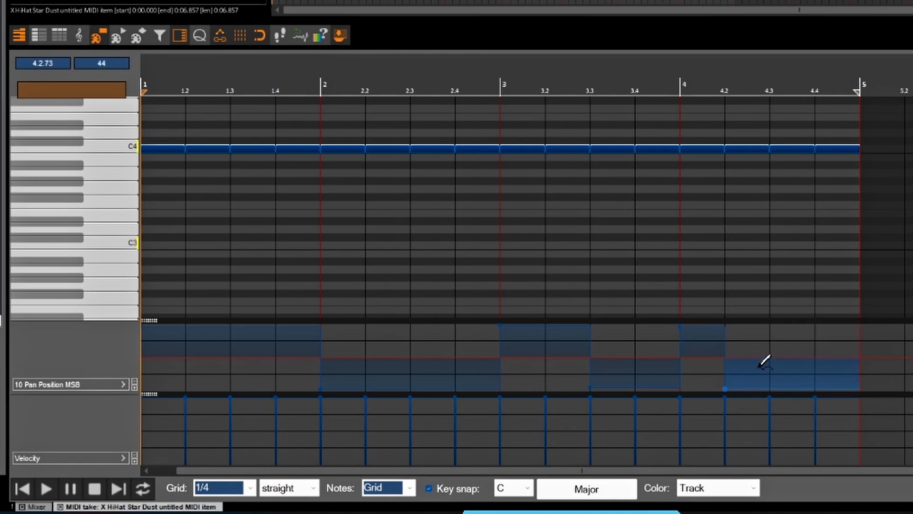
{"action": "left_click", "coordinate": [769, 325], "text": "shift"}
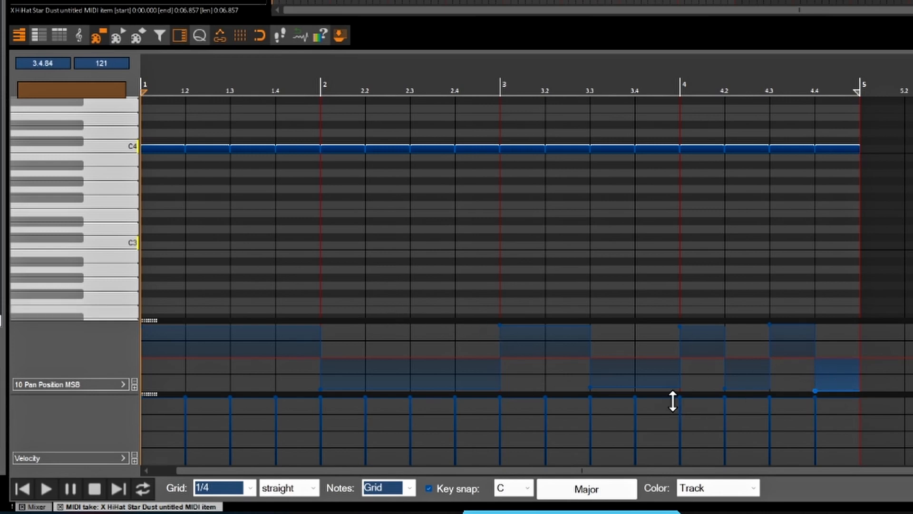
{"action": "key", "text": "space"}
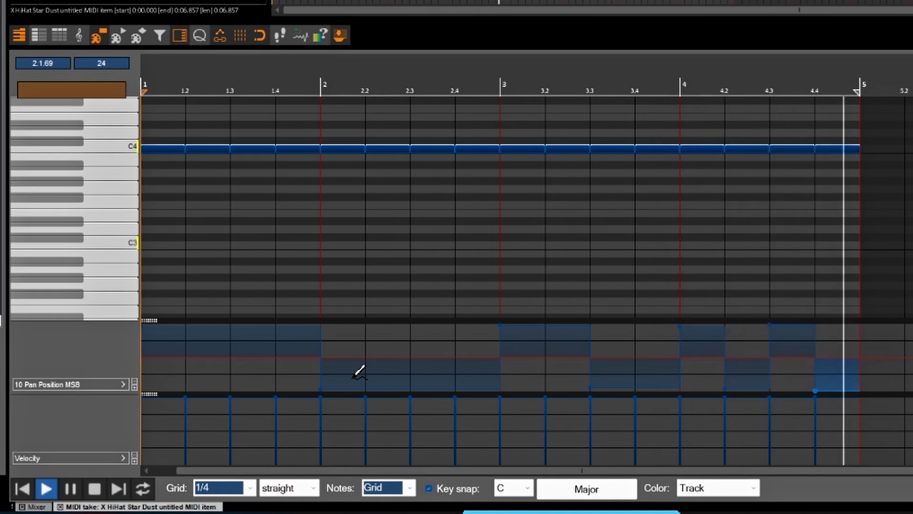
{"action": "key", "text": "space"}
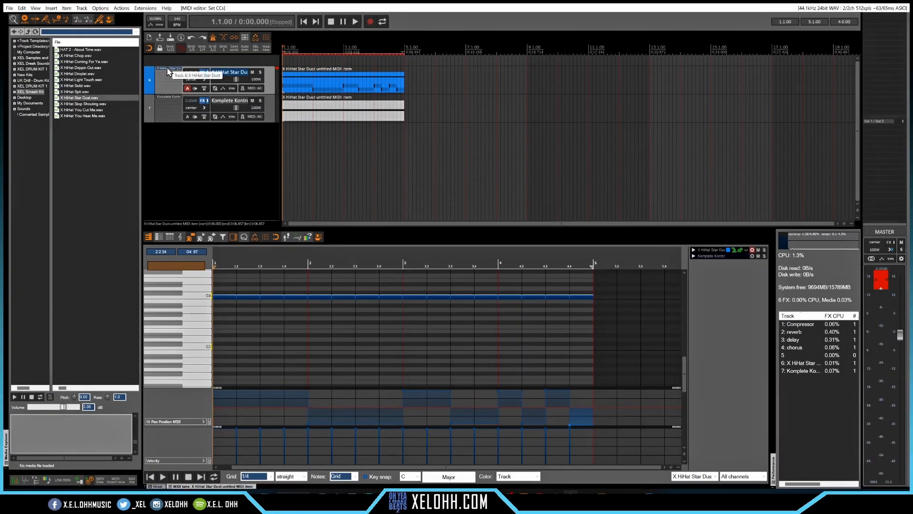
- Open the parameter modulation/MIDI link settings for the Pan parameter of track 6's ReaSamplOmatic5000
{"action": "left_click", "coordinate": [203, 72]}
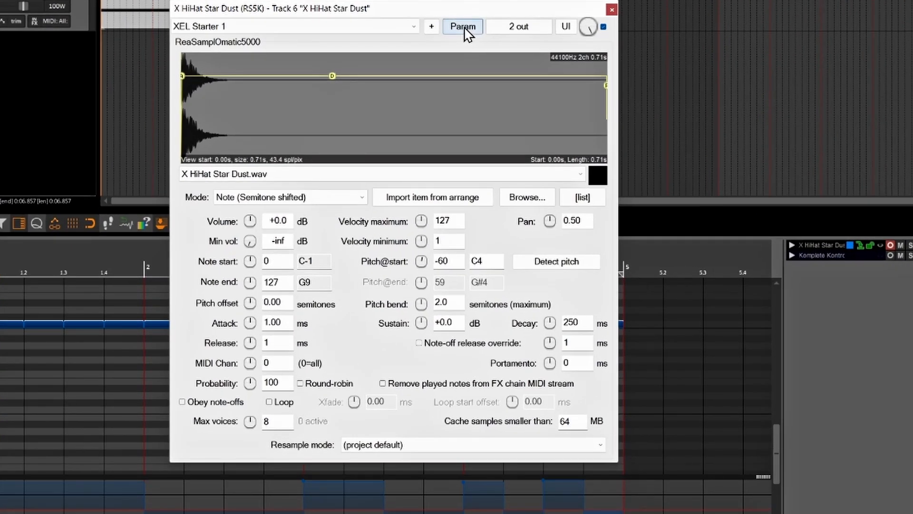
{"action": "left_click", "coordinate": [463, 26]}
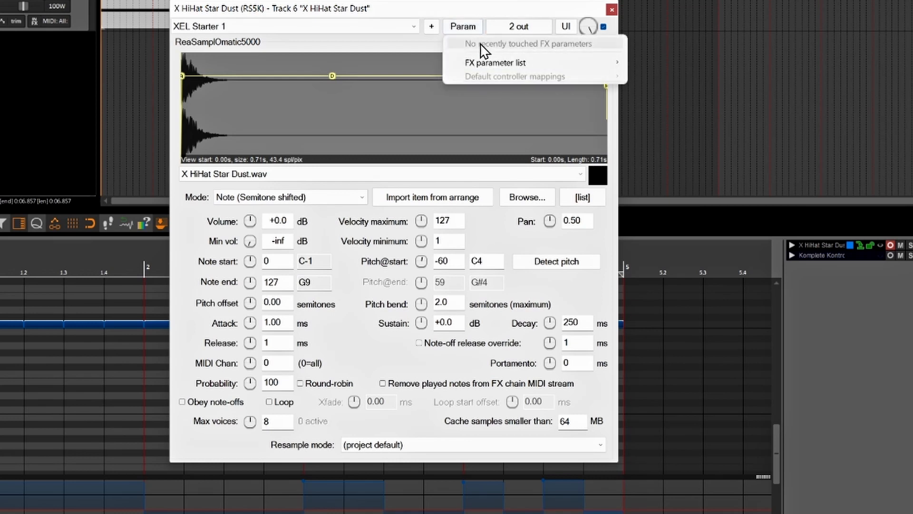
{"action": "mouse_move", "coordinate": [506, 64]}
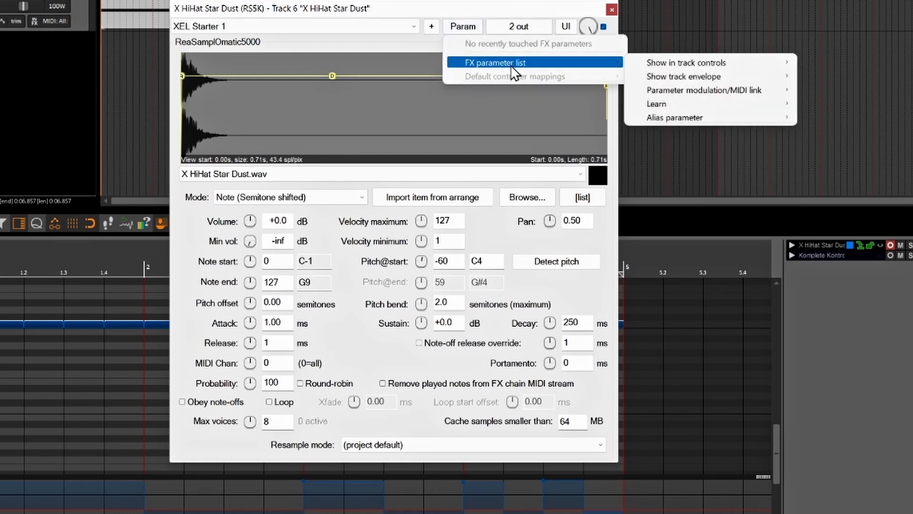
{"action": "mouse_move", "coordinate": [667, 73]}
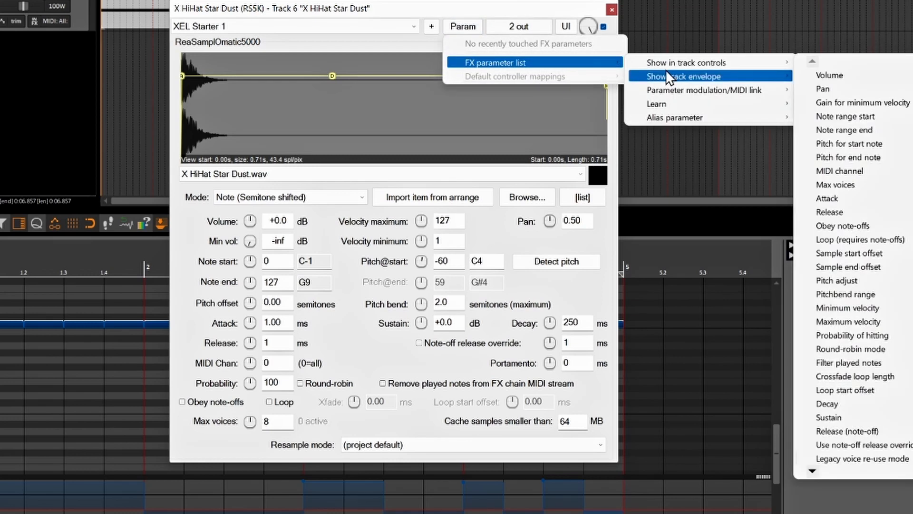
{"action": "mouse_move", "coordinate": [721, 65]}
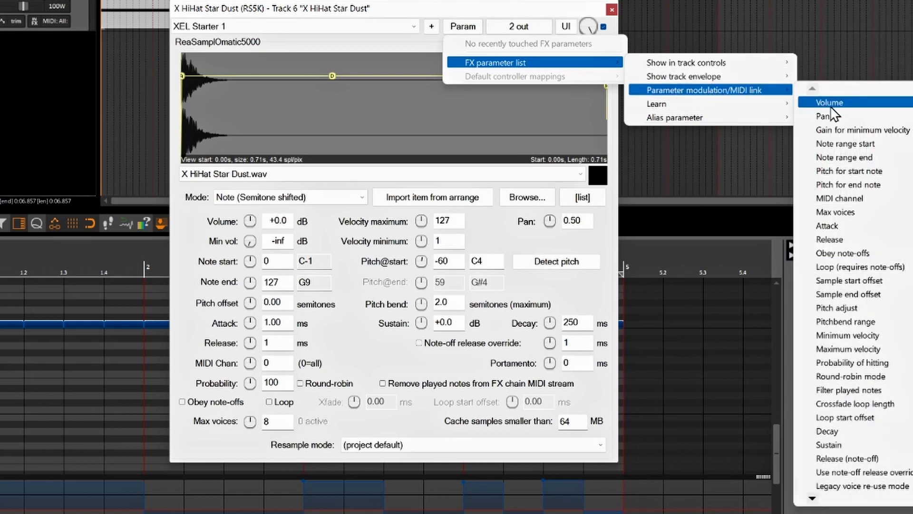
{"action": "left_click", "coordinate": [863, 121]}
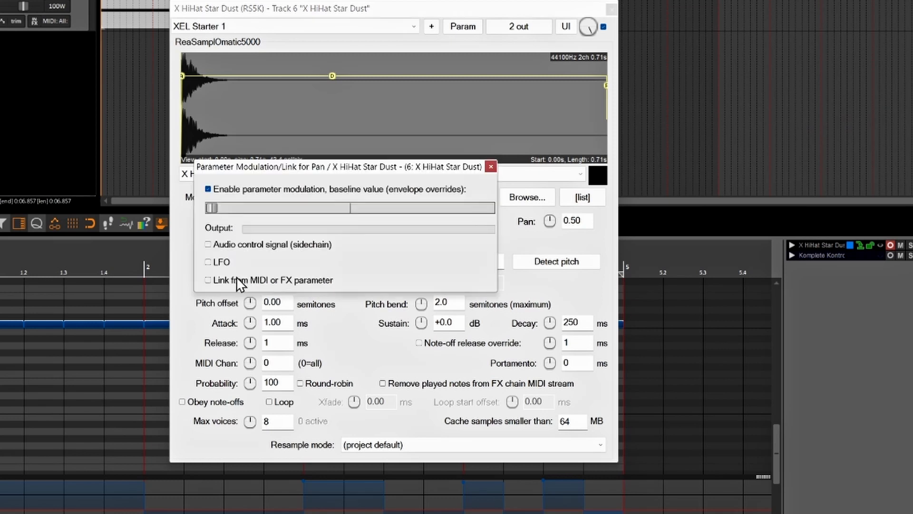
- Link the sampler's Pan parameter to MIDI CC 10 Pan Position MSB and close the plugin windows
{"action": "left_click", "coordinate": [207, 280]}
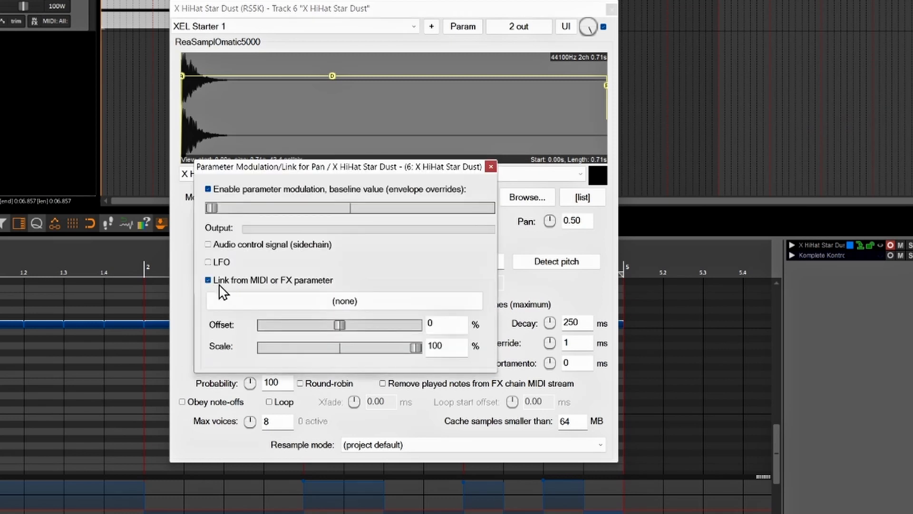
{"action": "left_click", "coordinate": [344, 302]}
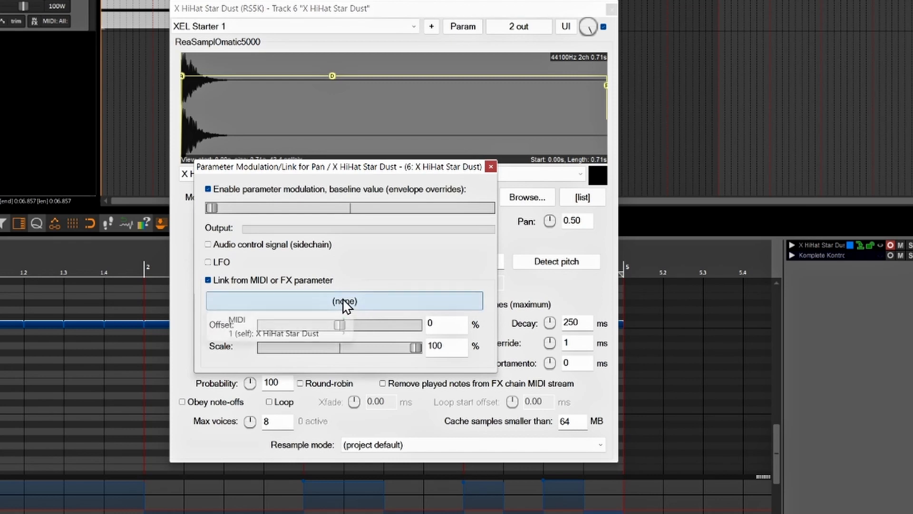
{"action": "mouse_move", "coordinate": [325, 323]}
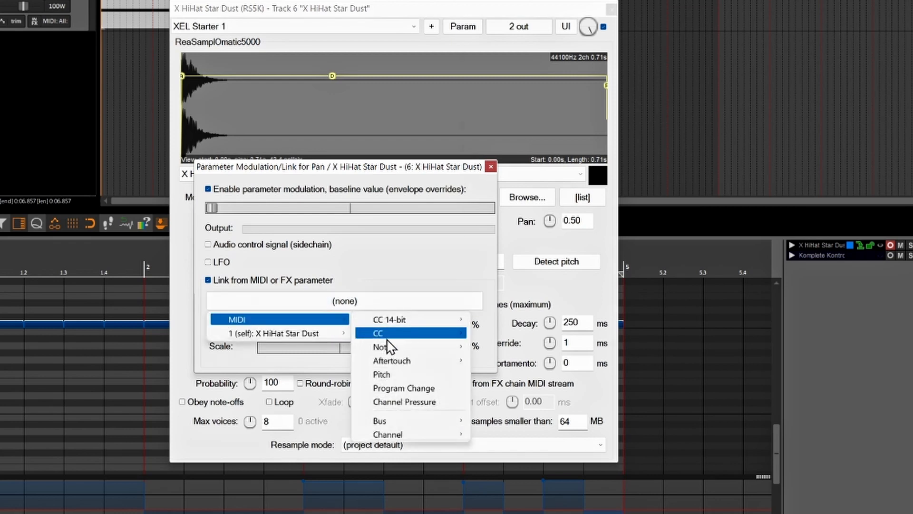
{"action": "mouse_move", "coordinate": [399, 339]}
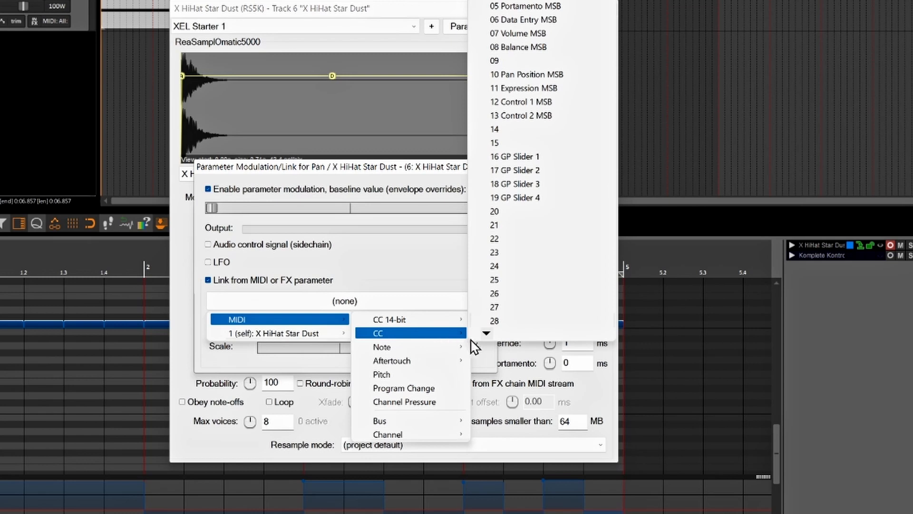
{"action": "left_click", "coordinate": [522, 74]}
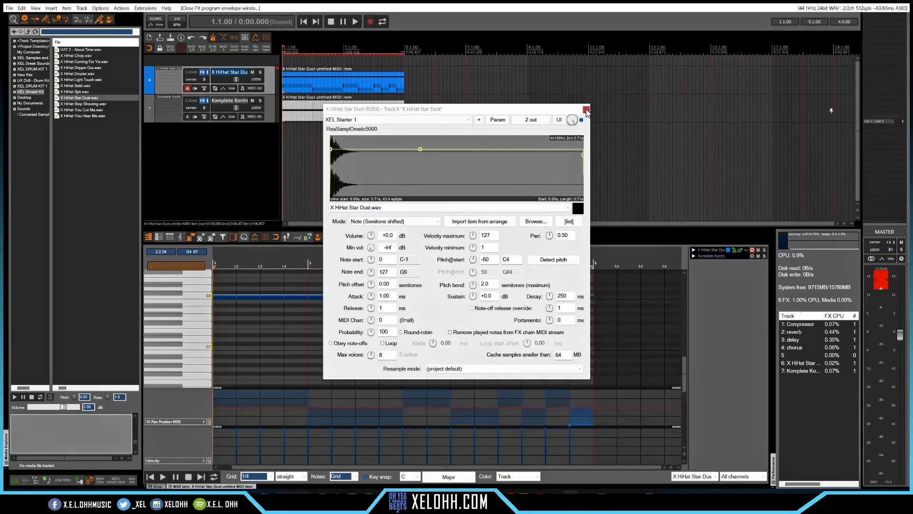
{"action": "left_click", "coordinate": [587, 110]}
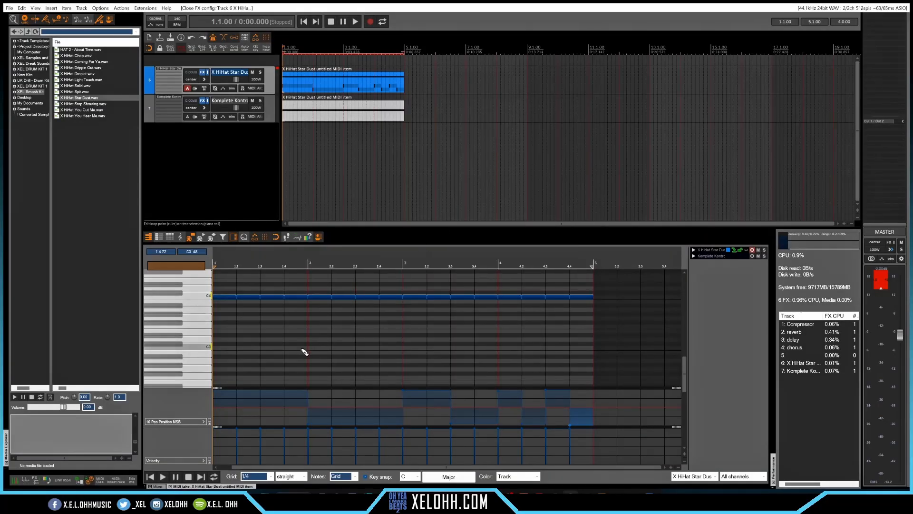
- Play back the panned hi-hat pattern and turn on repeat
{"action": "key", "text": "space"}
{"action": "key", "text": "r"}
- Replace the Komplete Kontrol track's MIDI item with a copy of the panned X HiHat Star Dust item from track 6
{"action": "left_click", "coordinate": [302, 108]}
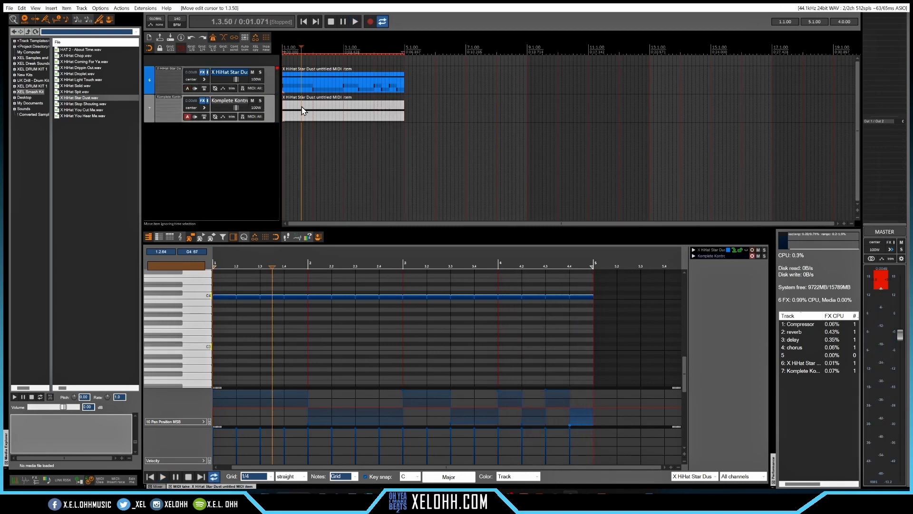
{"action": "key", "text": "Delete"}
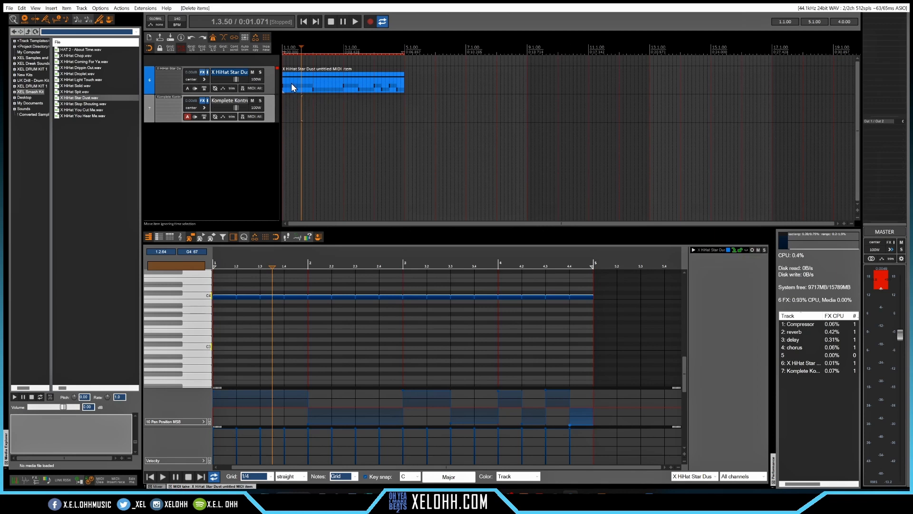
{"action": "left_click_drag", "start_coordinate": [291, 83], "coordinate": [290, 96]}
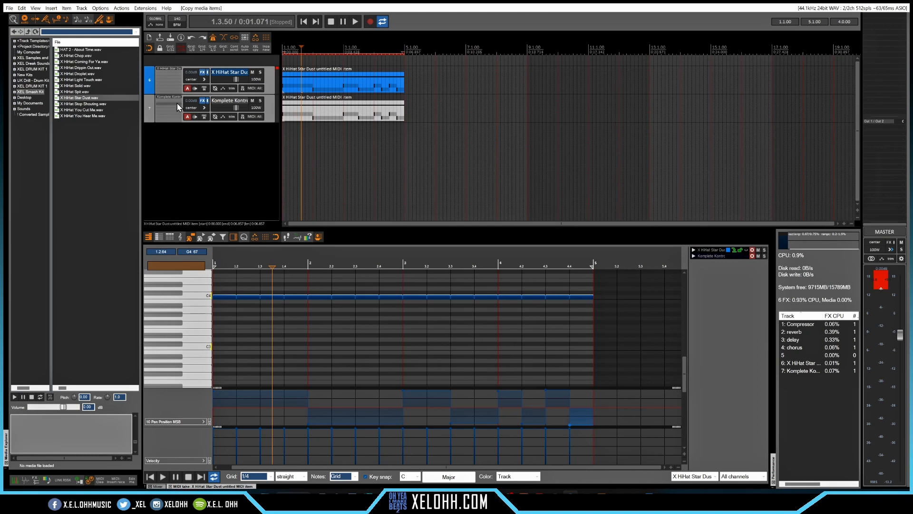
- Solo the Komplete Kontrol track and play its copied pattern from the project start
{"action": "left_click", "coordinate": [268, 81]}
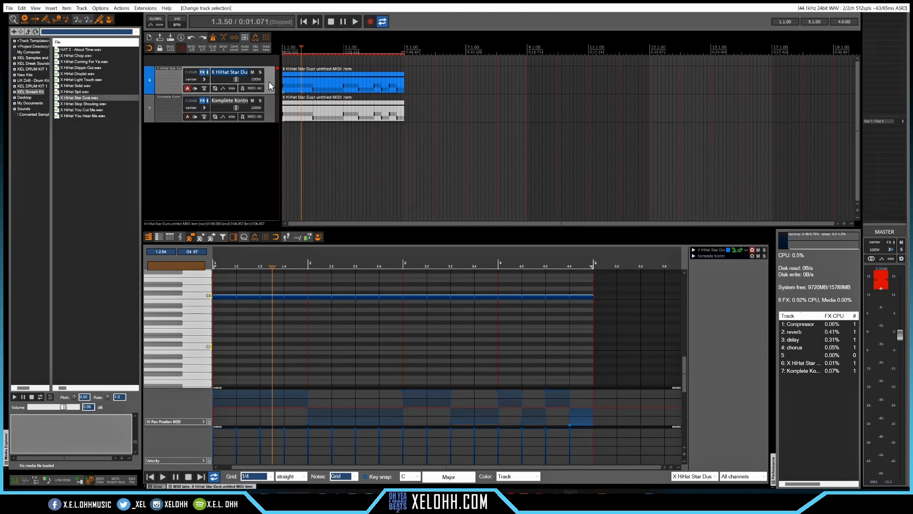
{"action": "left_click", "coordinate": [268, 115]}
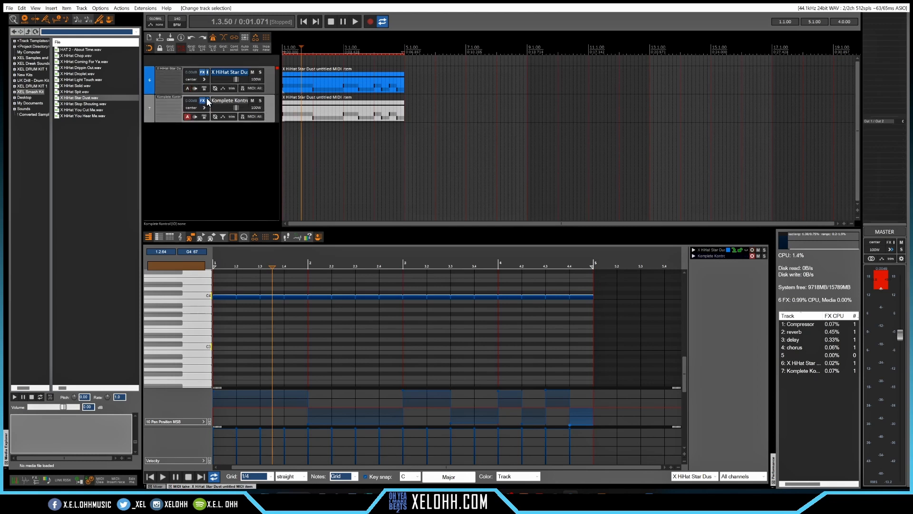
{"action": "left_click", "coordinate": [260, 101]}
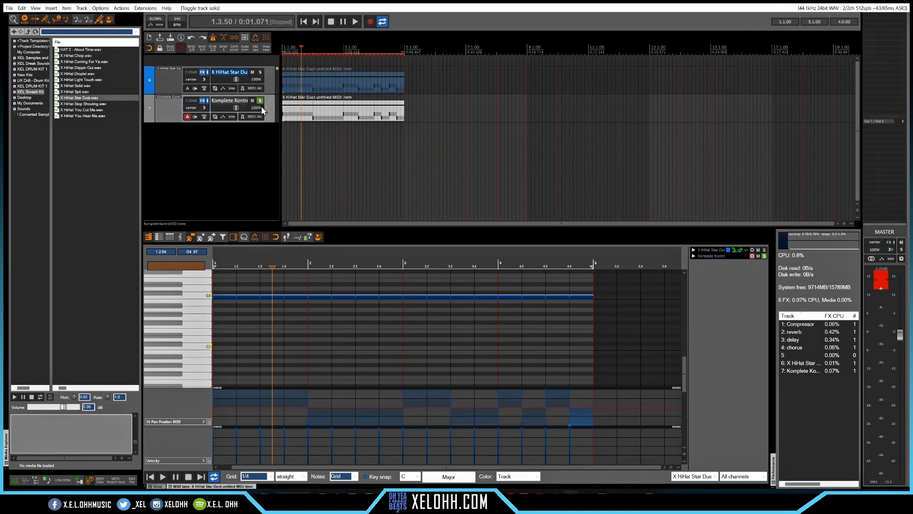
{"action": "key", "text": "Home"}
{"action": "key", "text": "space"}
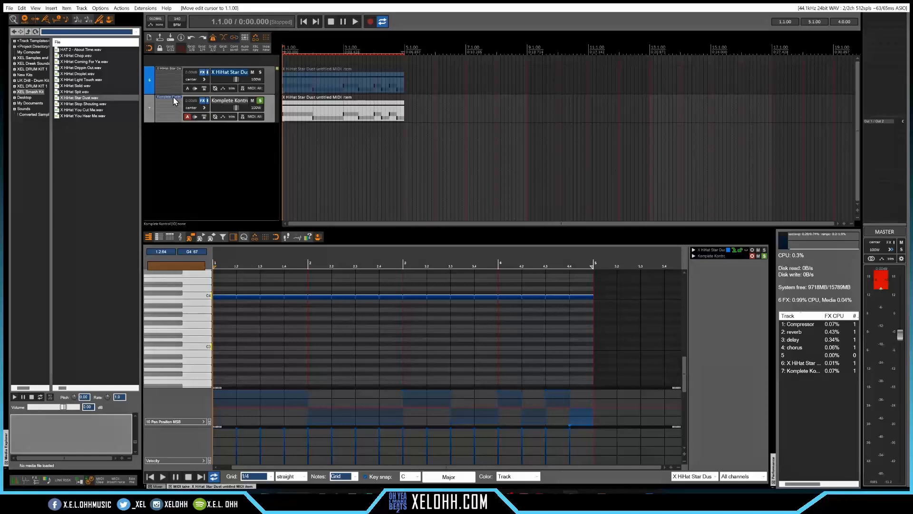
- Link the modulation Pan destination of the Komplete Kontrol sampler on track 7 to MIDI CC 10 Pan Position MSB
{"action": "left_click", "coordinate": [173, 96]}
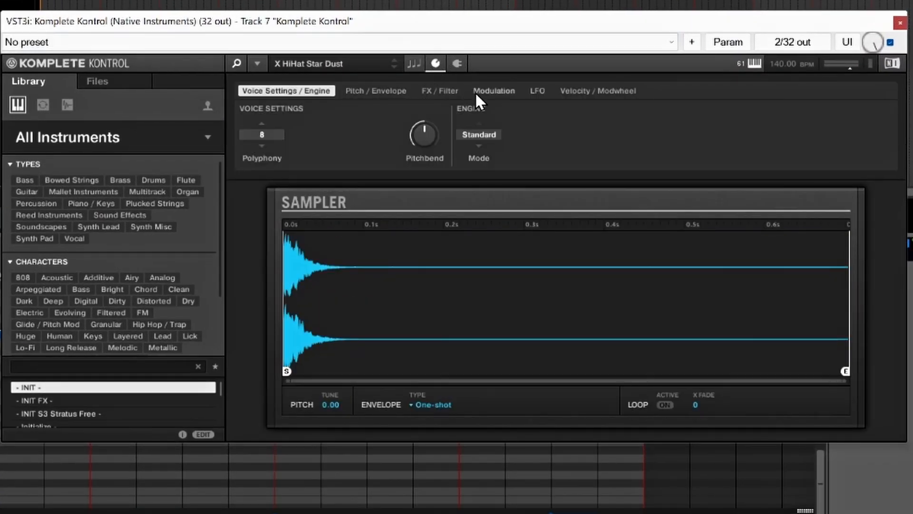
{"action": "left_click", "coordinate": [490, 90]}
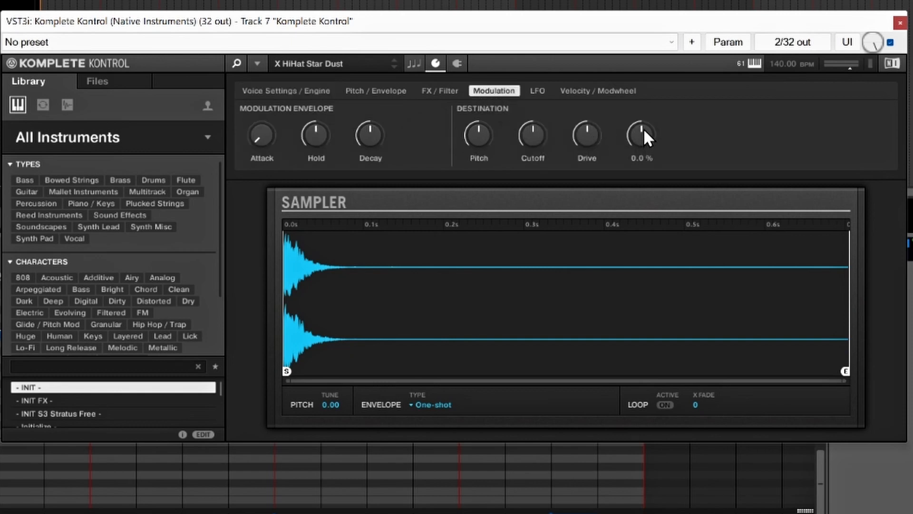
{"action": "left_click_drag", "start_coordinate": [644, 130], "coordinate": [644, 131]}
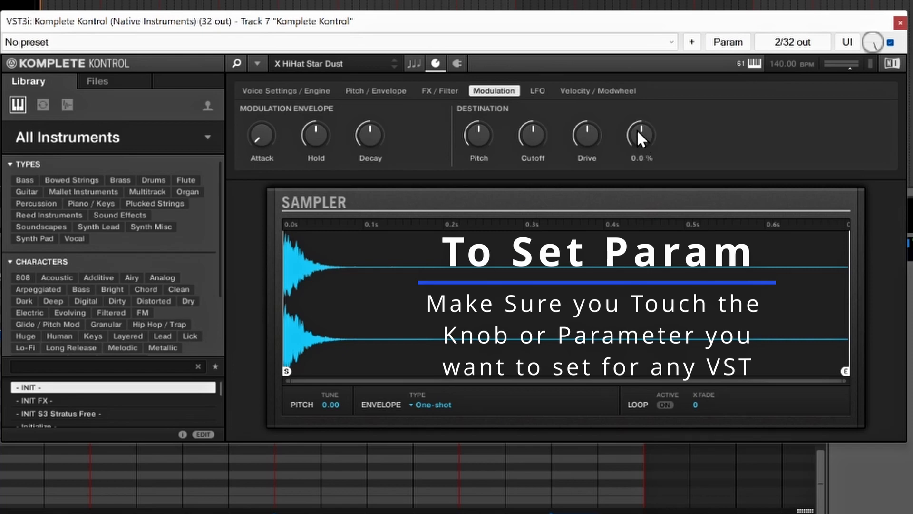
{"action": "left_click", "coordinate": [727, 44]}
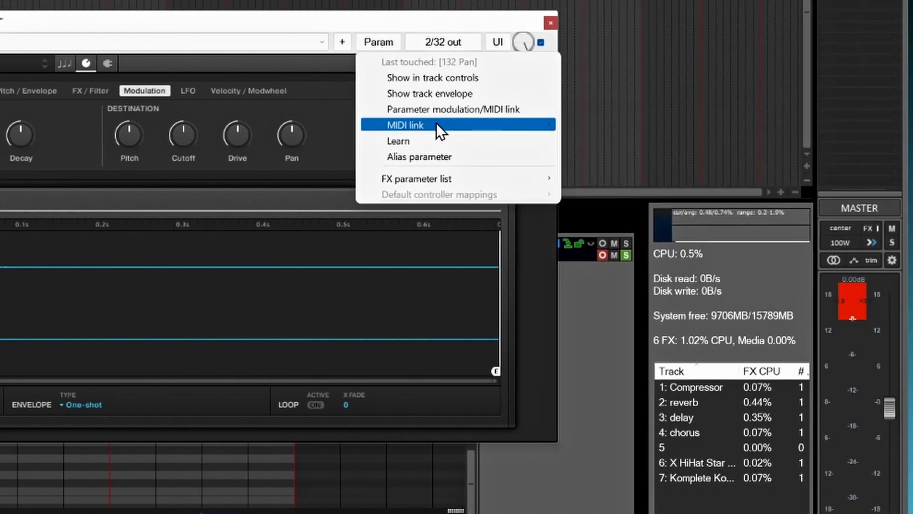
{"action": "mouse_move", "coordinate": [436, 123]}
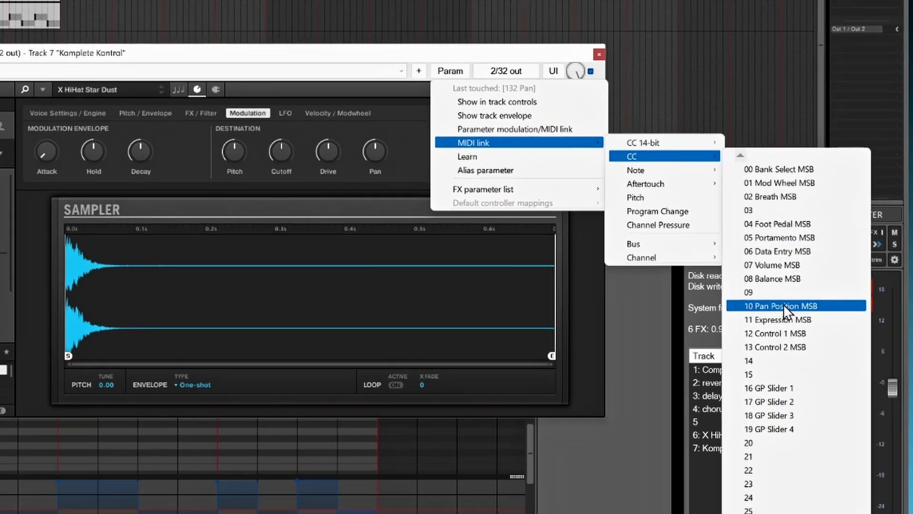
{"action": "left_click", "coordinate": [783, 306]}
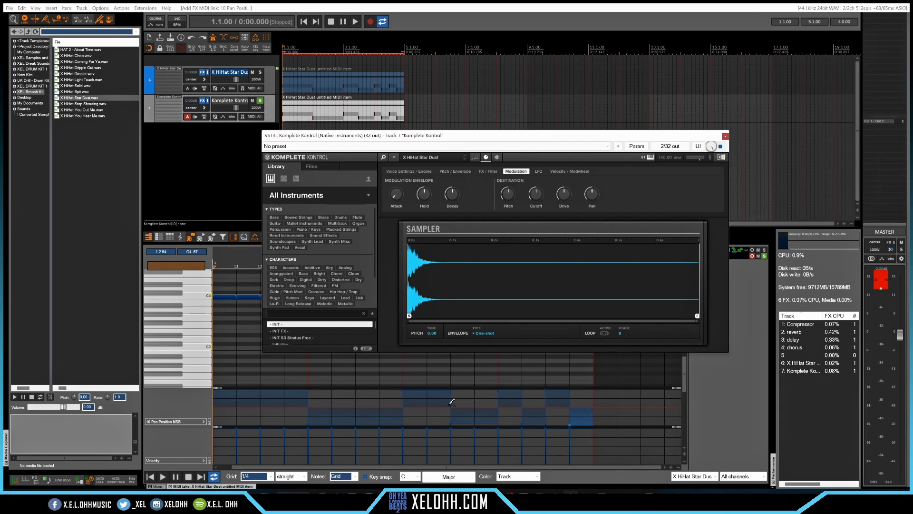
- Play the Komplete Kontrol hi-hat pattern to check the linked Pan knob's movement, and stop playback
{"action": "key", "text": "space"}
{"action": "mouse_move", "coordinate": [594, 197]}
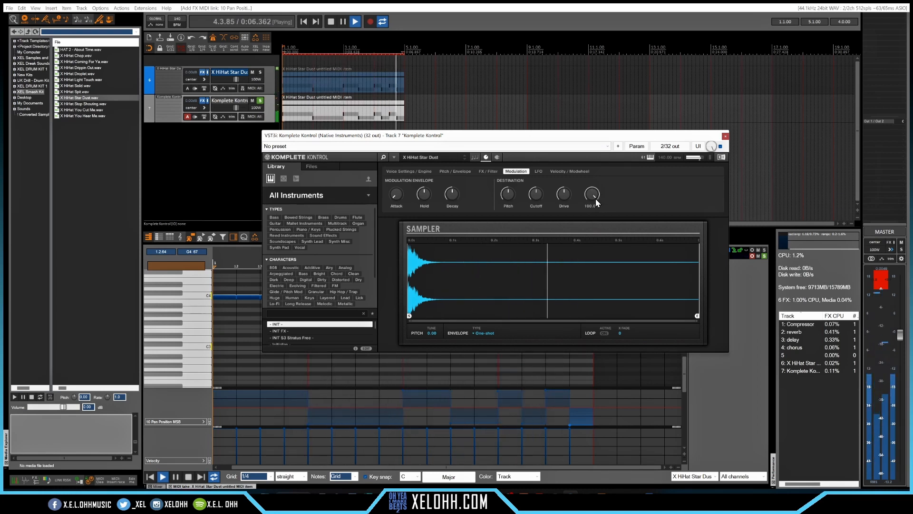
{"action": "key", "text": "space"}
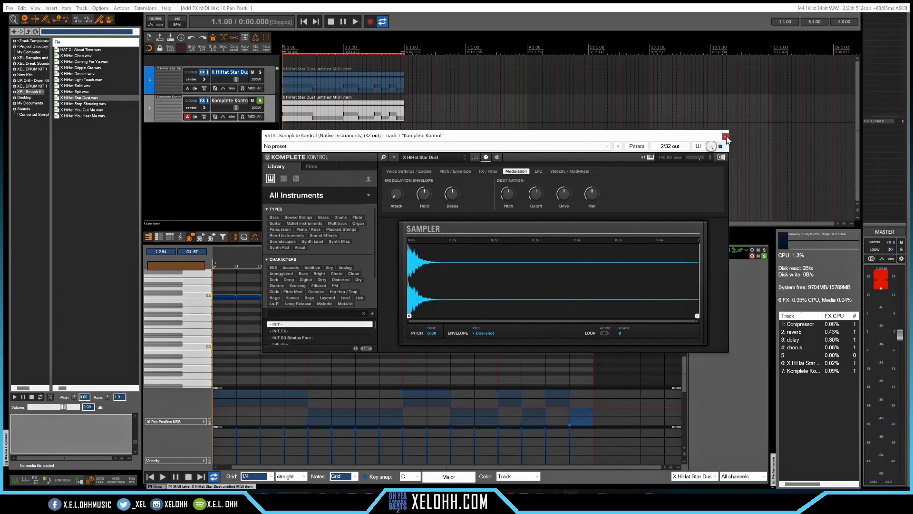